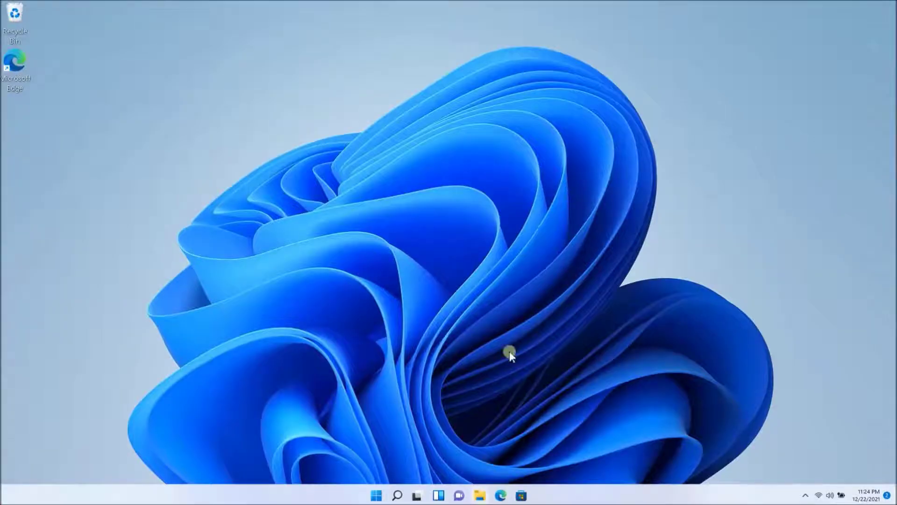
Step: Open Control Panel by entering 'Control Panel' in File Explorer's address bar
key("super+e")
left_click(477, 123)
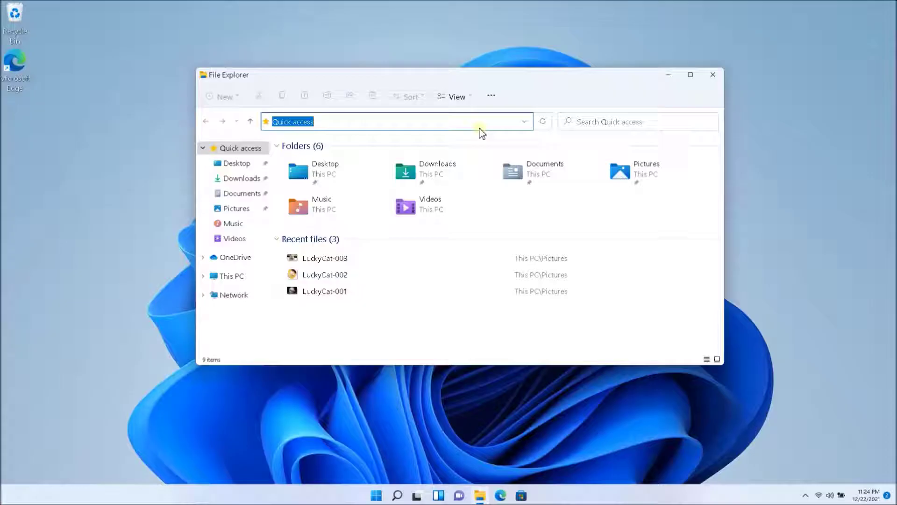
type("Con")
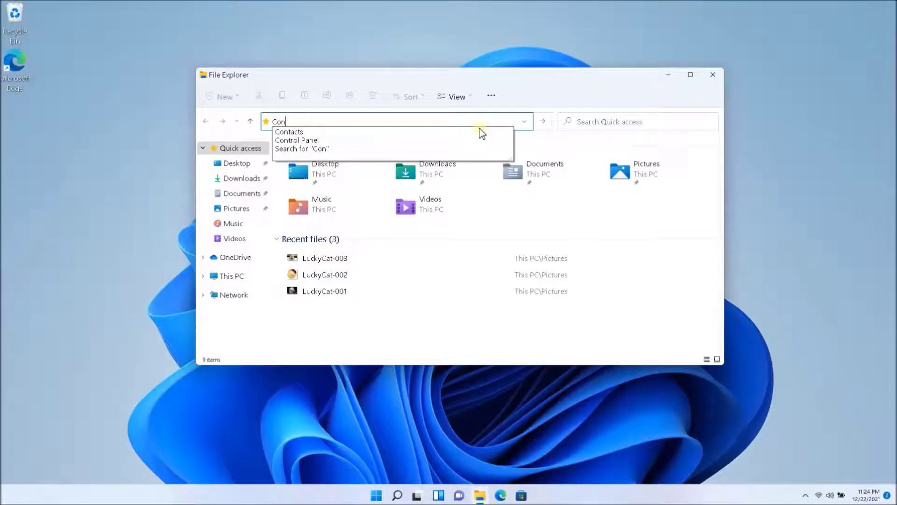
type("trol Pane")
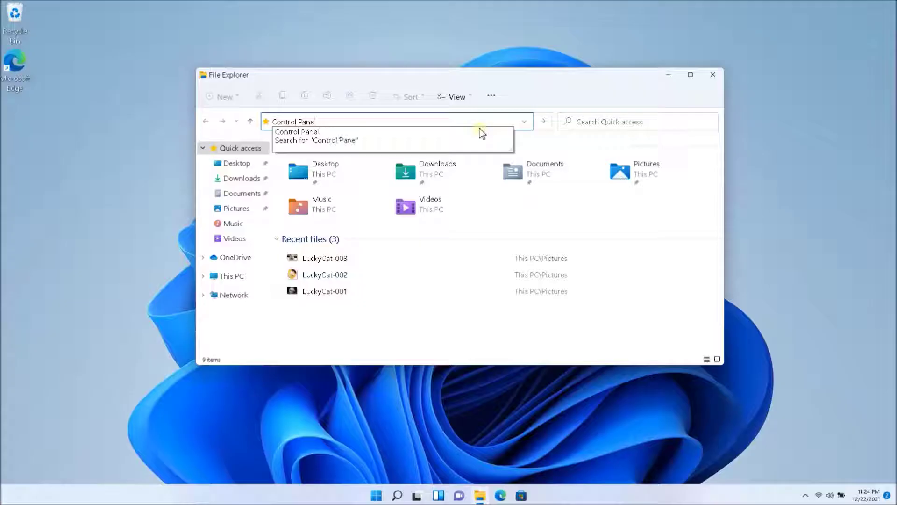
type("l")
key("Return")
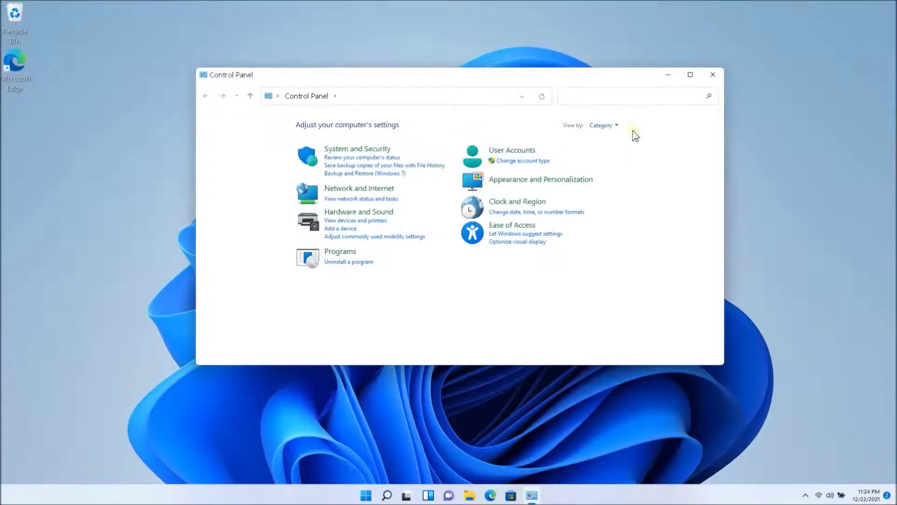
Step: Switch Control Panel to Large icons and open the Balanced plan's advanced power settings via Power Options
left_click(617, 126)
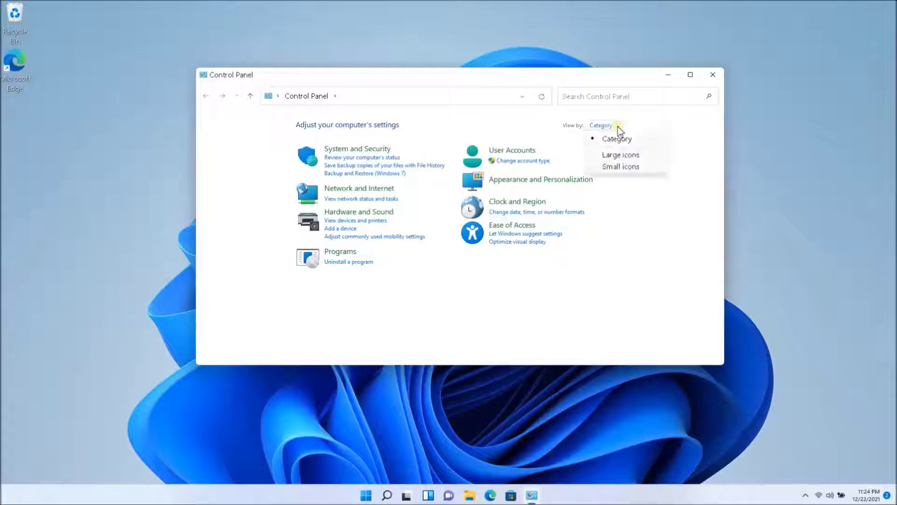
left_click(626, 155)
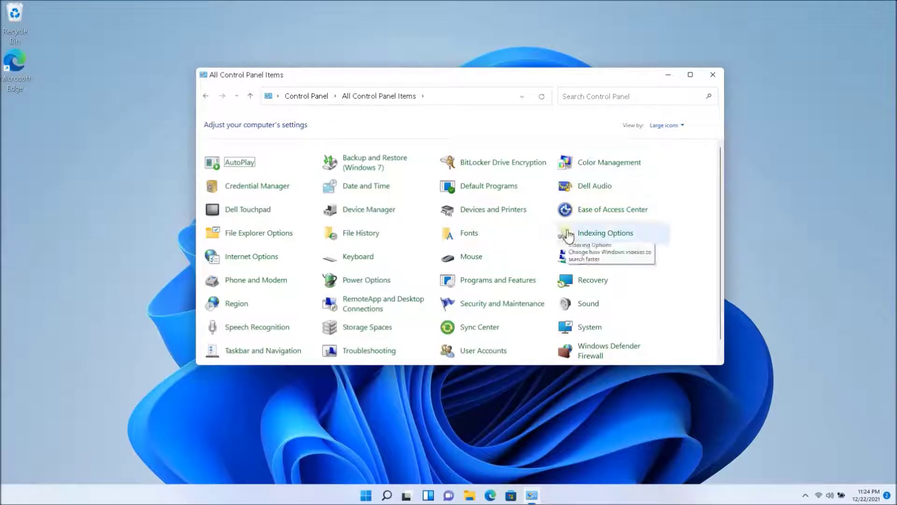
scroll(569, 238, "down", 1)
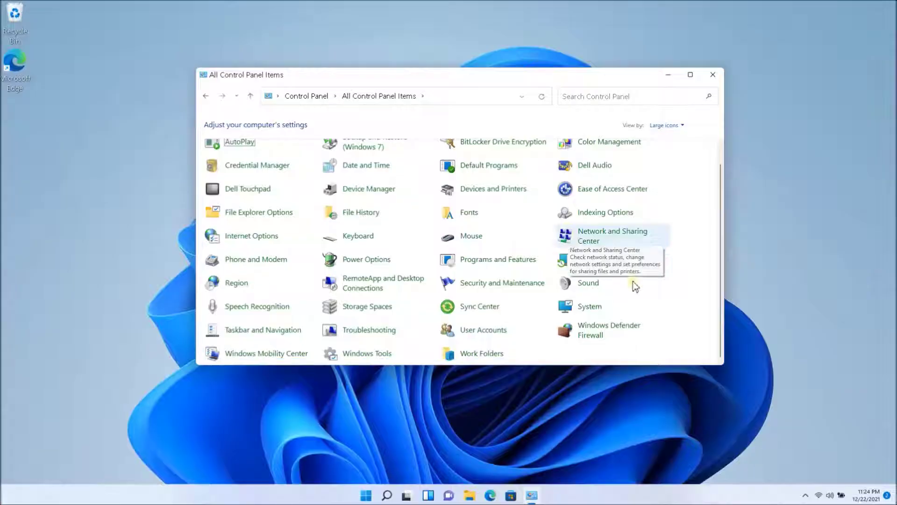
left_click(366, 260)
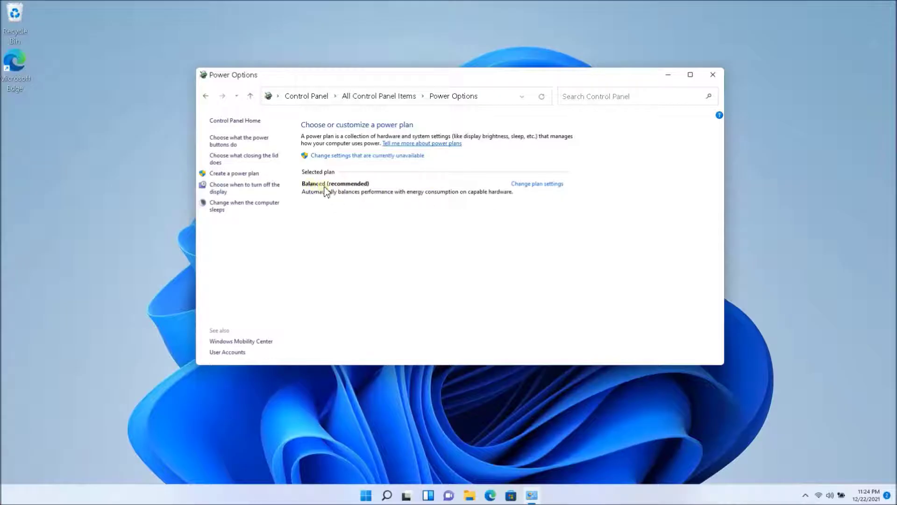
left_click(543, 187)
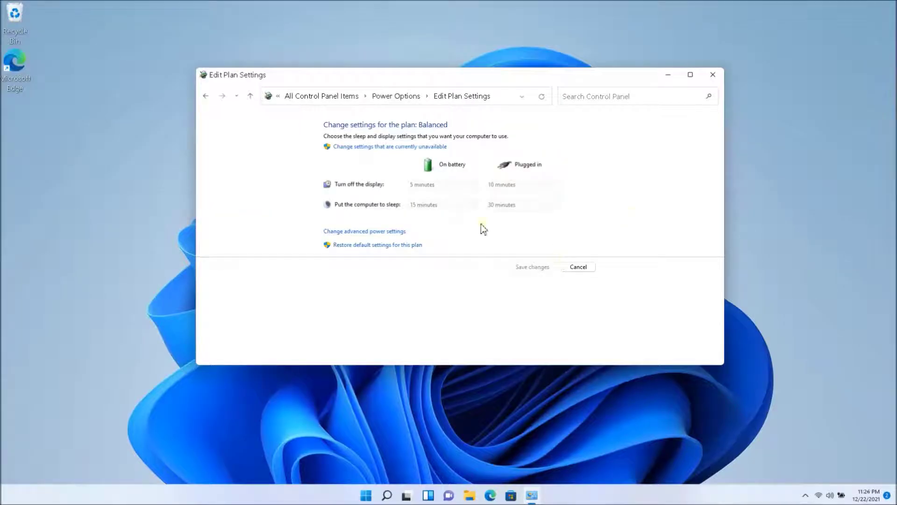
left_click(366, 232)
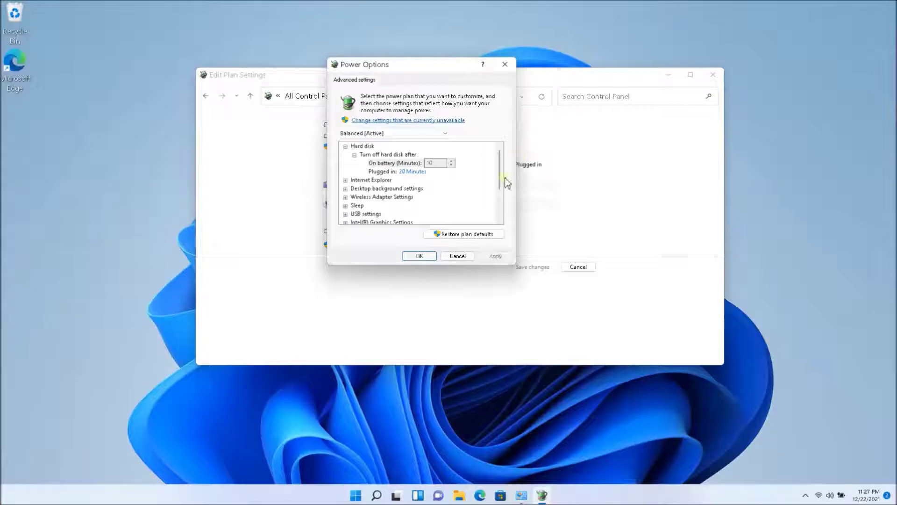
Step: Expand Processor power management to reveal minimum (5%) and maximum (100%) processor state
left_click_drag(503, 175, 501, 206)
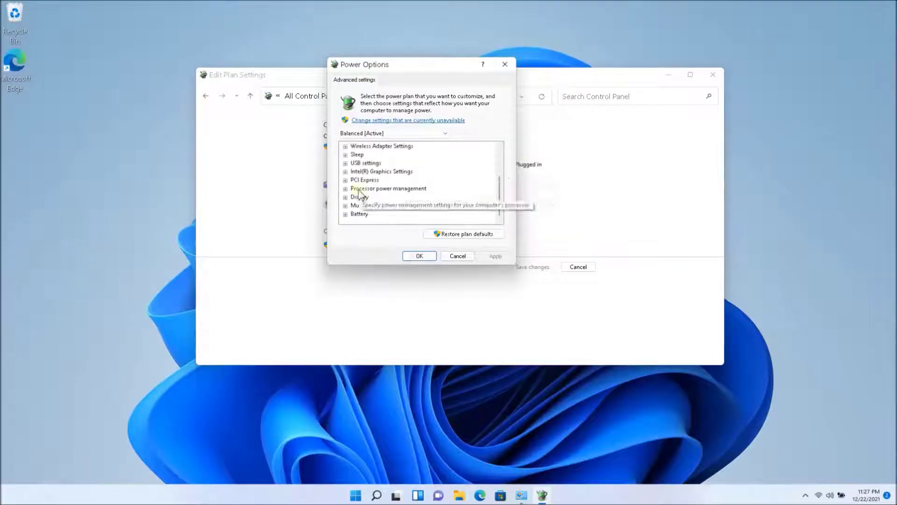
left_click(345, 189)
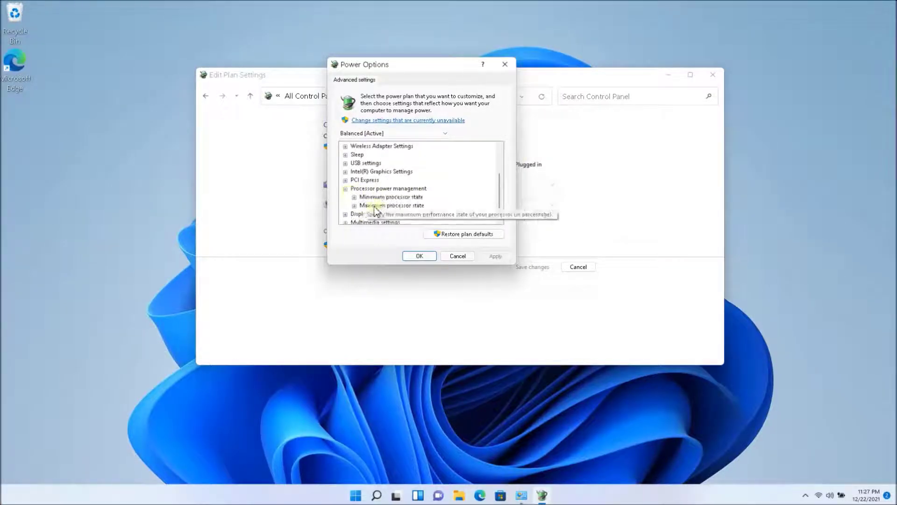
double_click(386, 198)
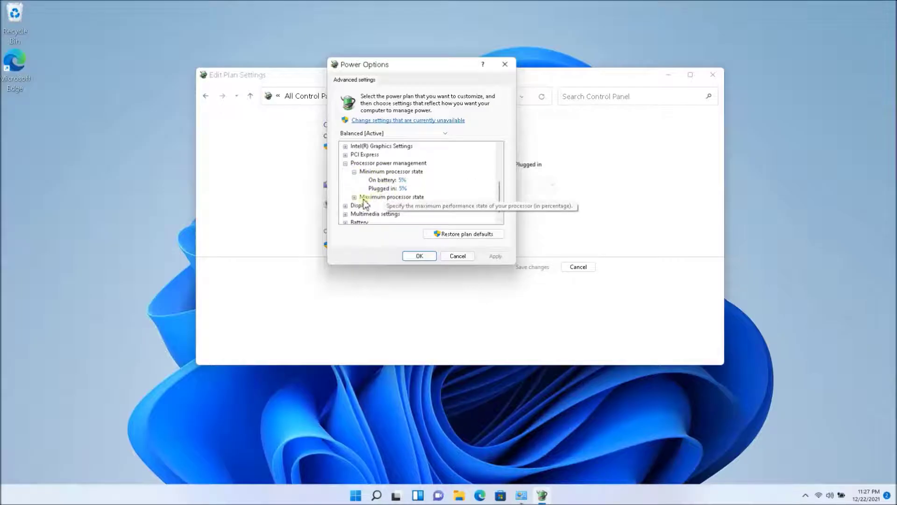
double_click(373, 197)
scroll(402, 189, "down", 1)
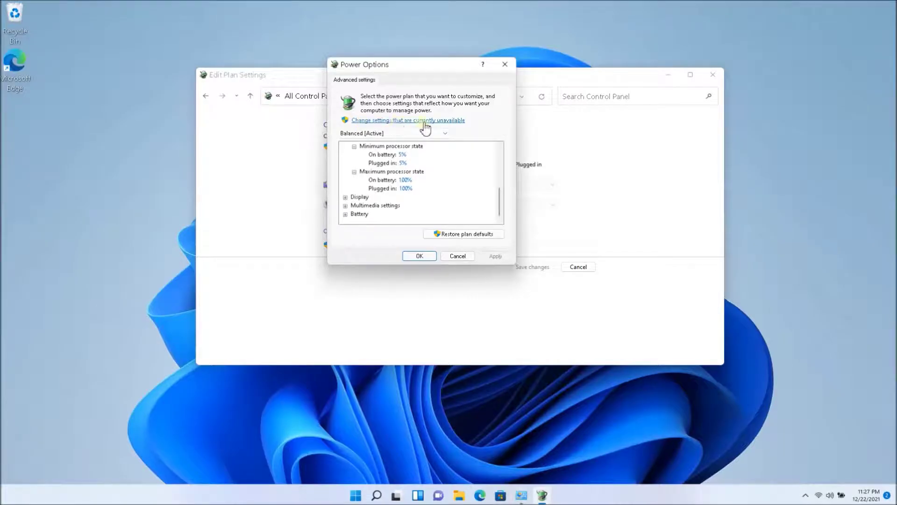
Step: Unlock the admin-only settings and set maximum processor state to 60% on battery and plugged in
left_click(450, 121)
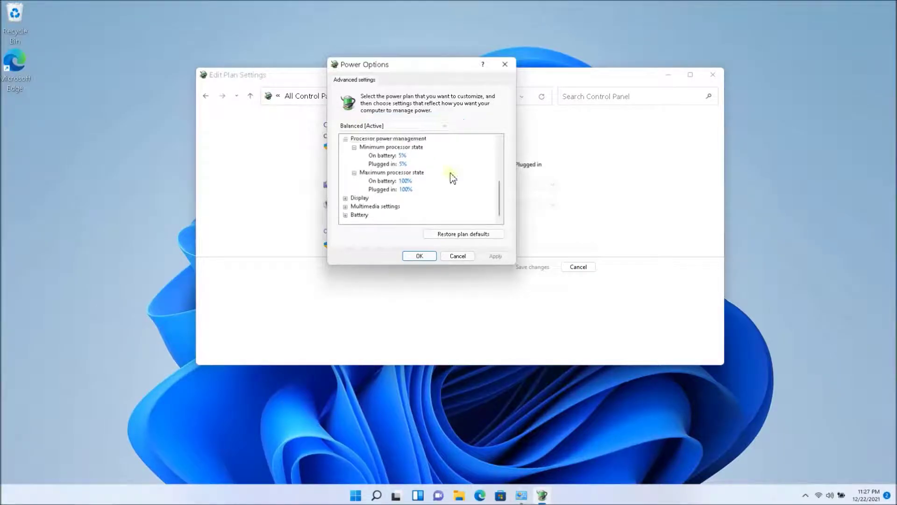
left_click(405, 180)
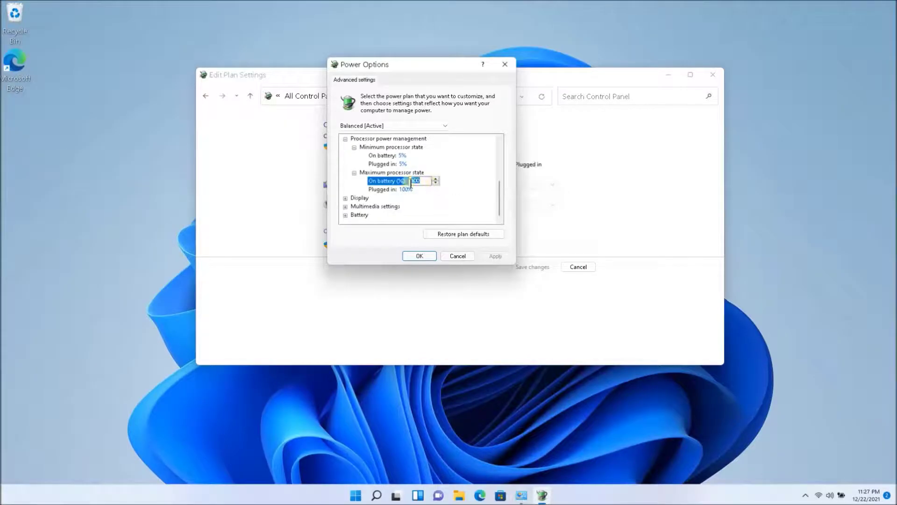
type("60")
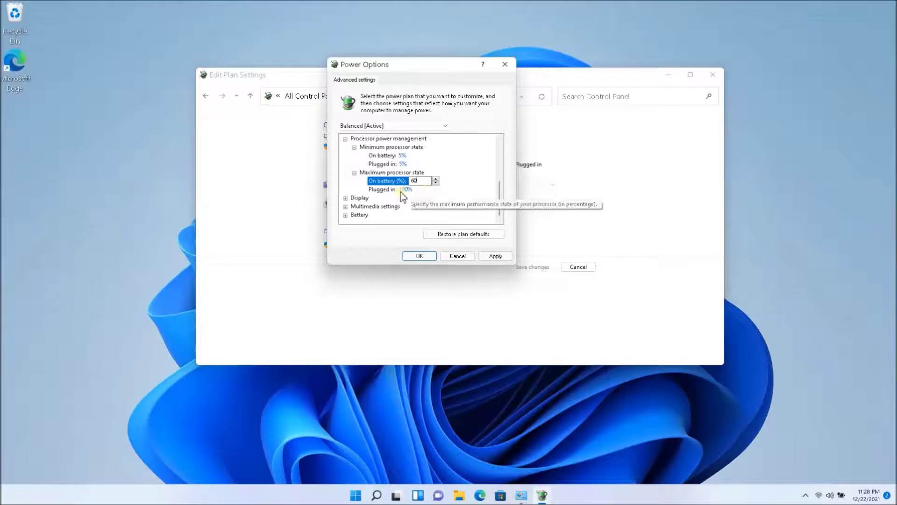
left_click(410, 206)
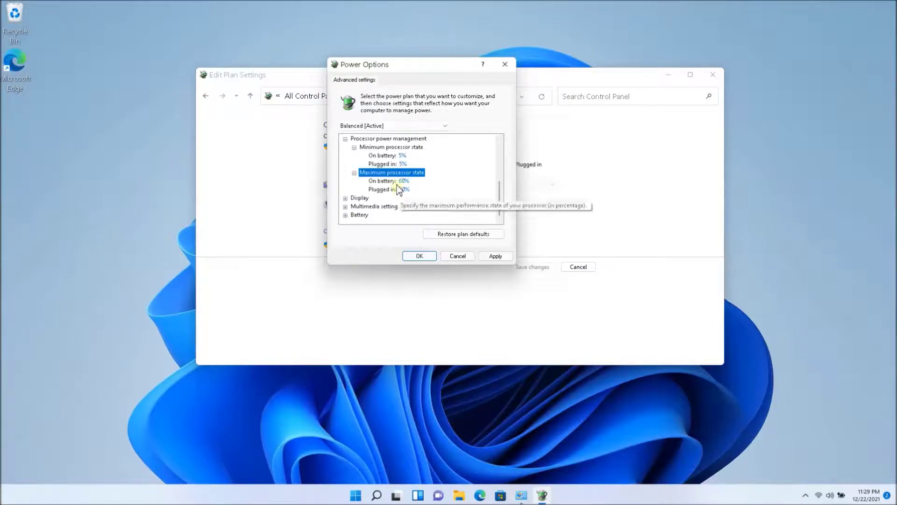
left_click(388, 181)
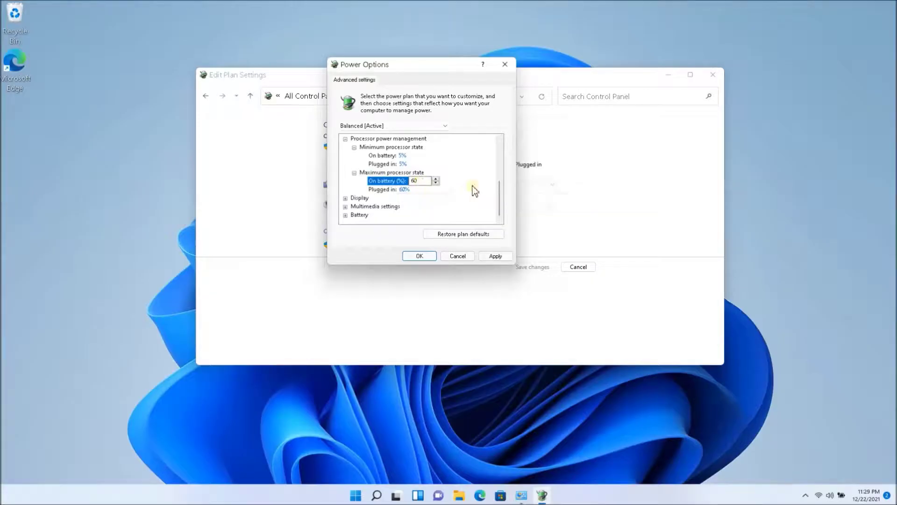
left_click(390, 190)
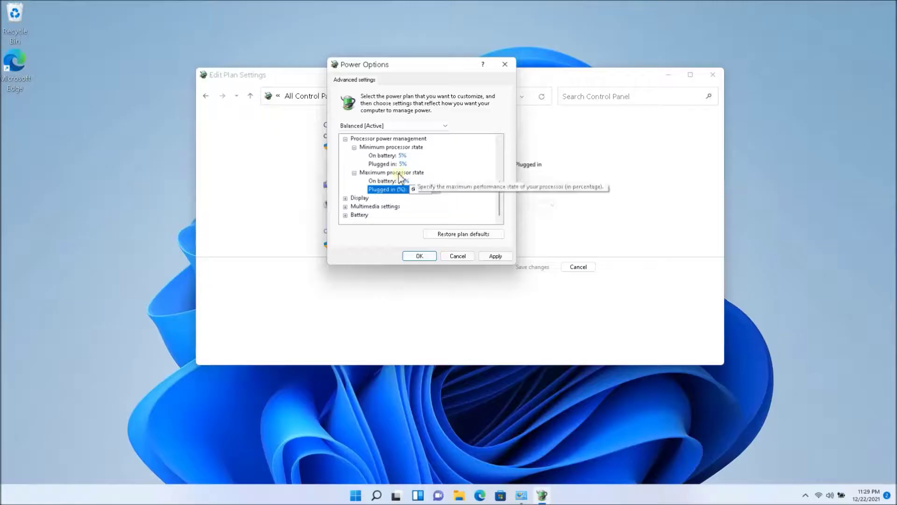
left_click(354, 126)
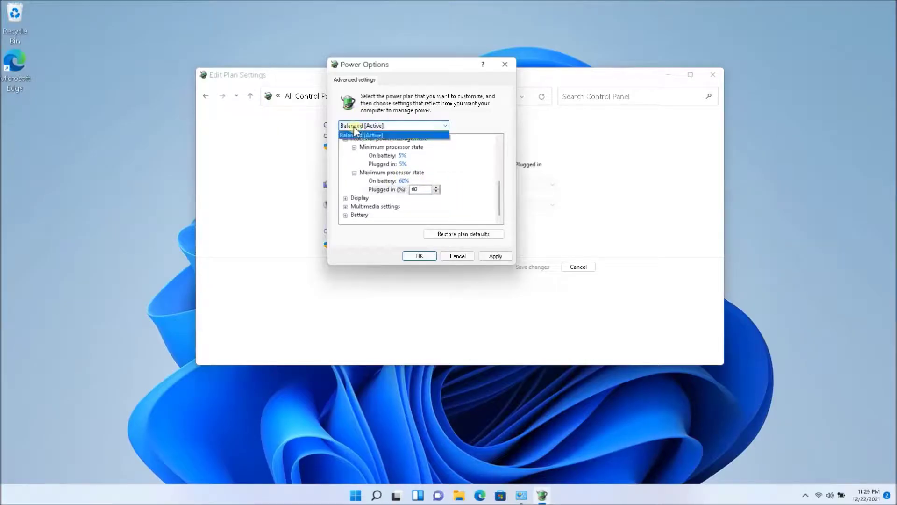
Step: Apply and confirm the 60% processor limit for the Balanced plan
left_click(442, 122)
left_click(387, 125)
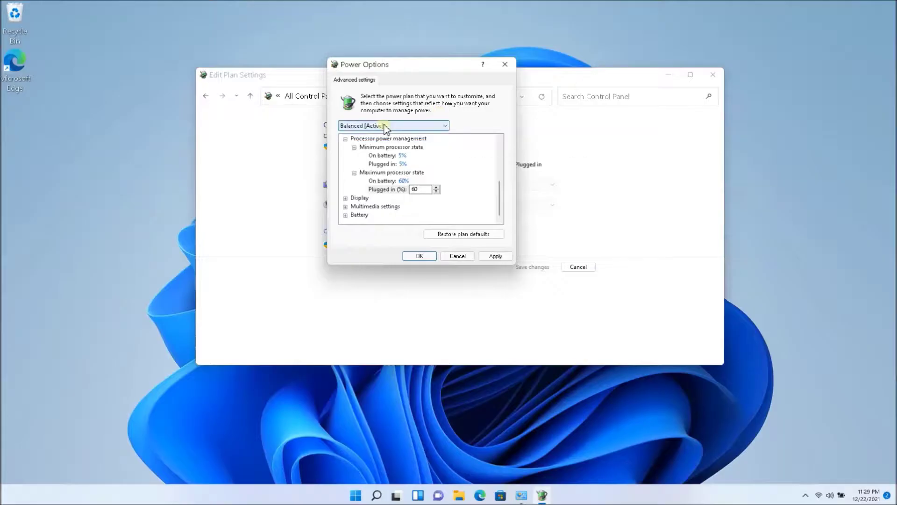
left_click(495, 256)
left_click(420, 256)
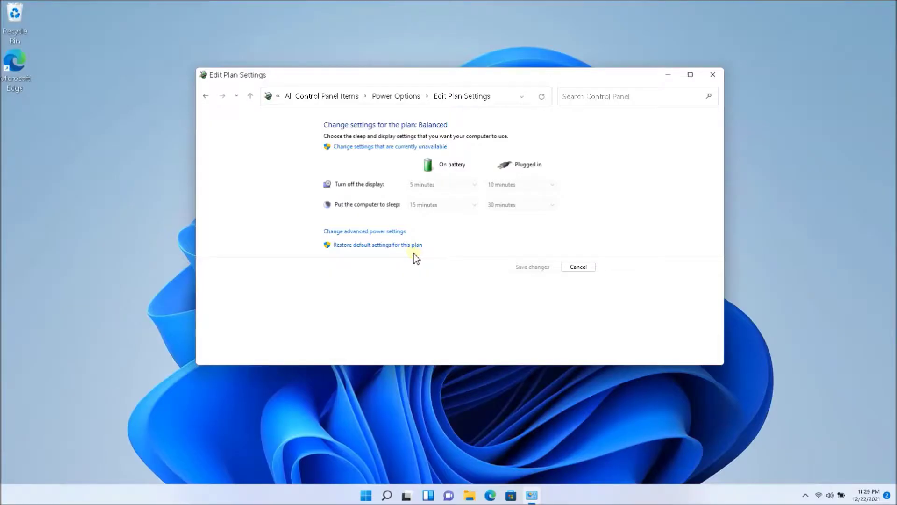
Step: Reopen the advanced settings to verify the changes, then return to the Power Options overview
left_click(374, 232)
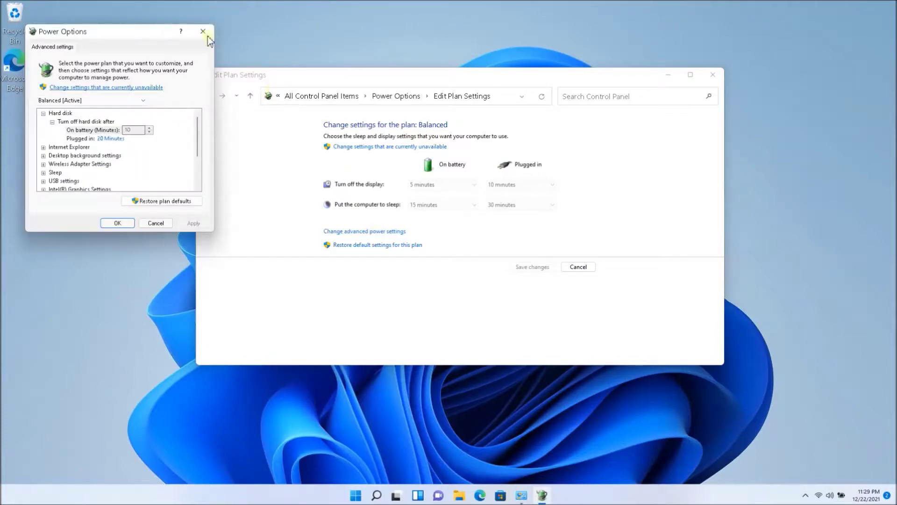
left_click(208, 33)
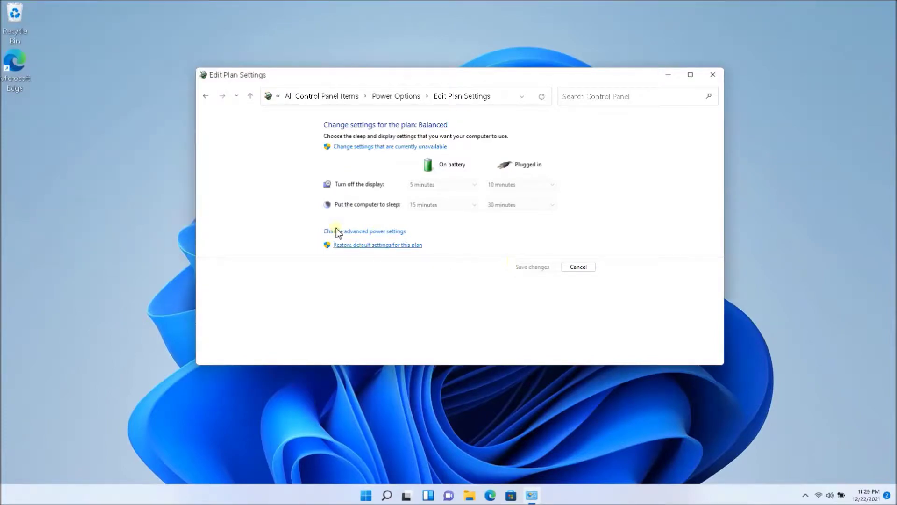
left_click(205, 96)
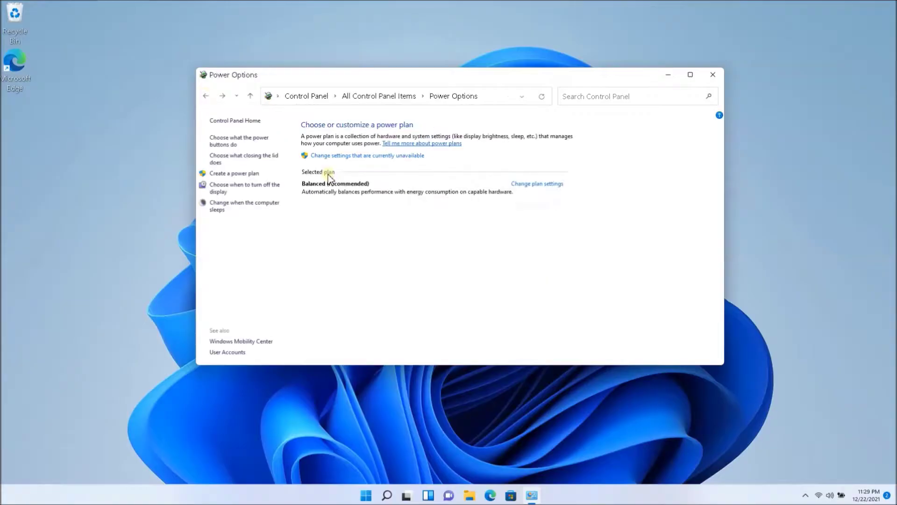
Step: Start a new power plan based on High performance and select its 'My Custom Plan 1' name
left_click(237, 174)
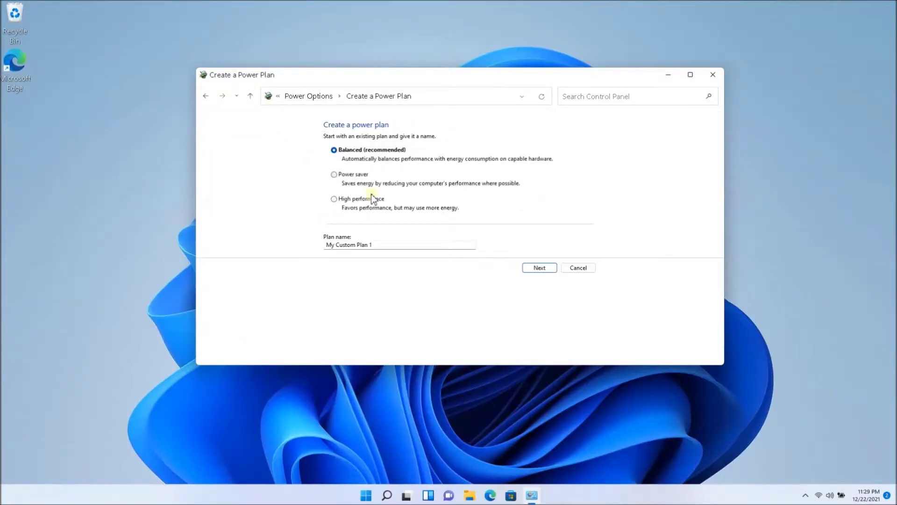
left_click(347, 200)
left_click(382, 244)
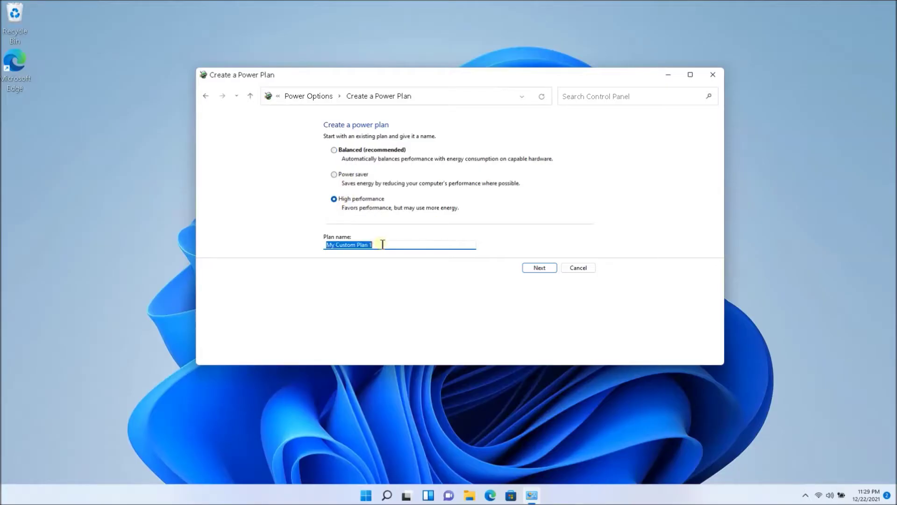
left_click(327, 243)
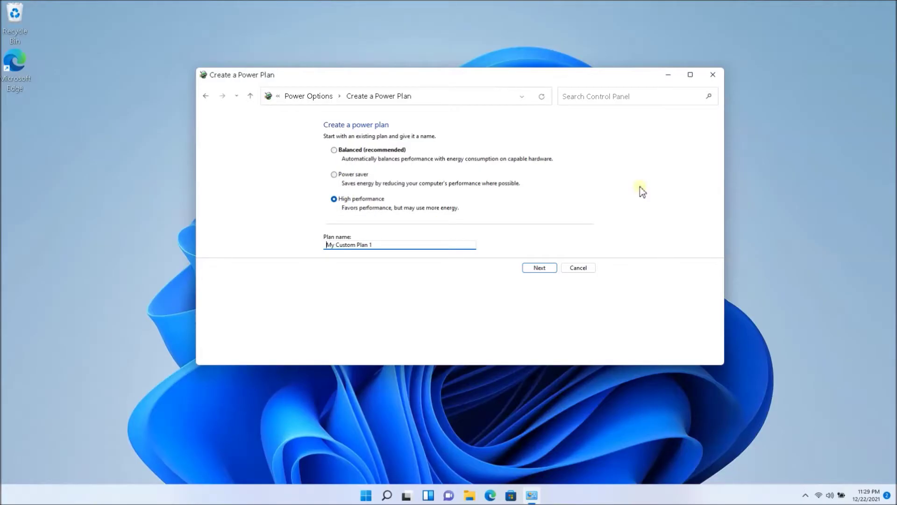